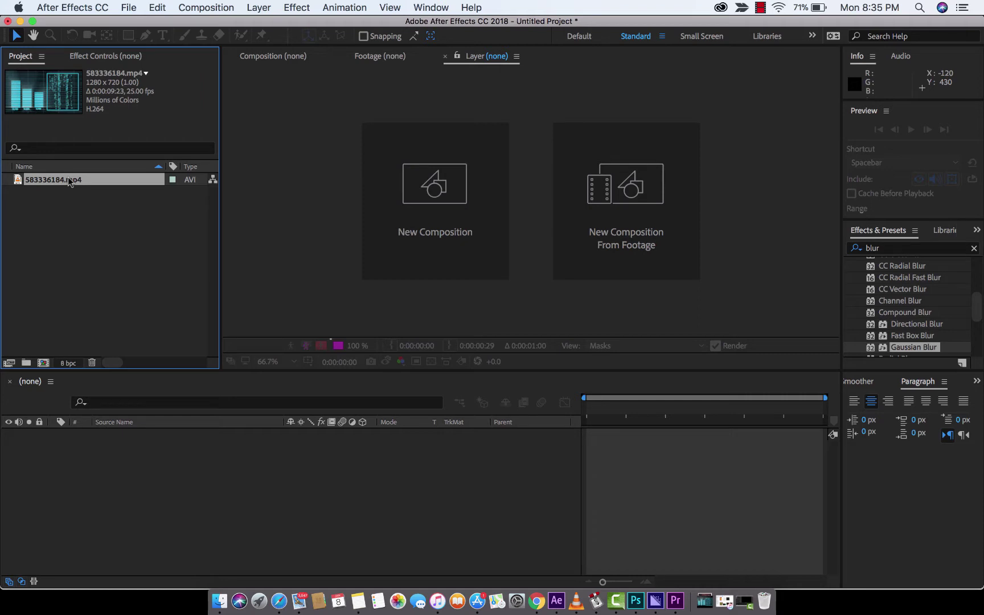
Step: Create a 583336184 composition from the 583336184.mp4 footage and play back its animated bars
{"action": "right_click", "coordinate": [69, 181]}
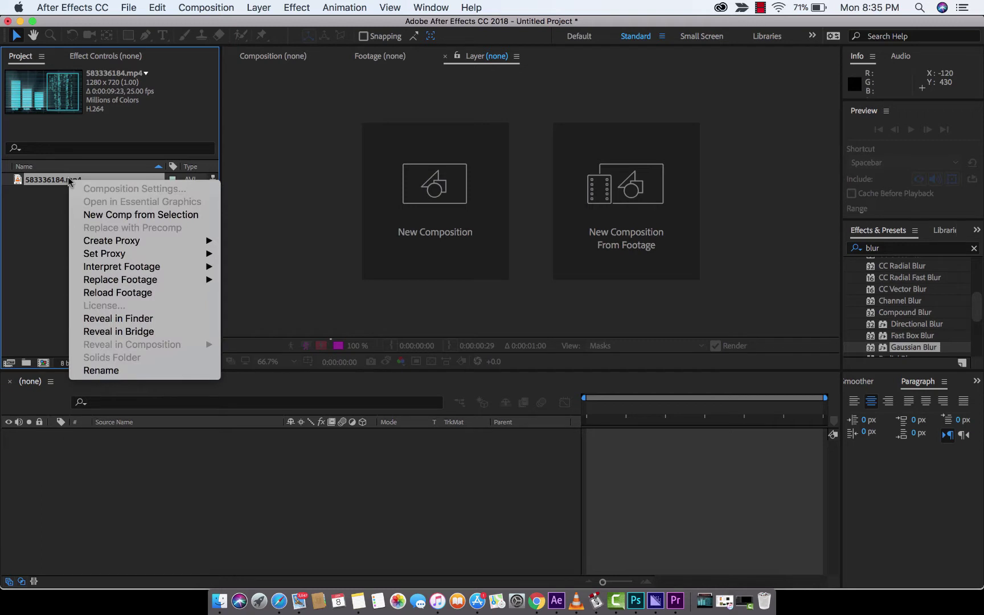
{"action": "left_click", "coordinate": [31, 188]}
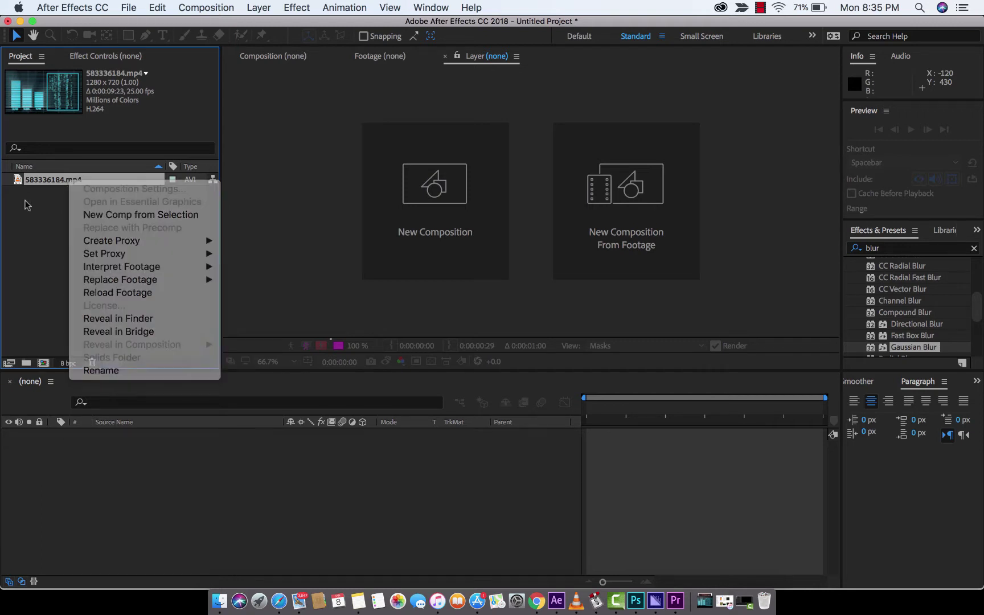
{"action": "right_click", "coordinate": [58, 181]}
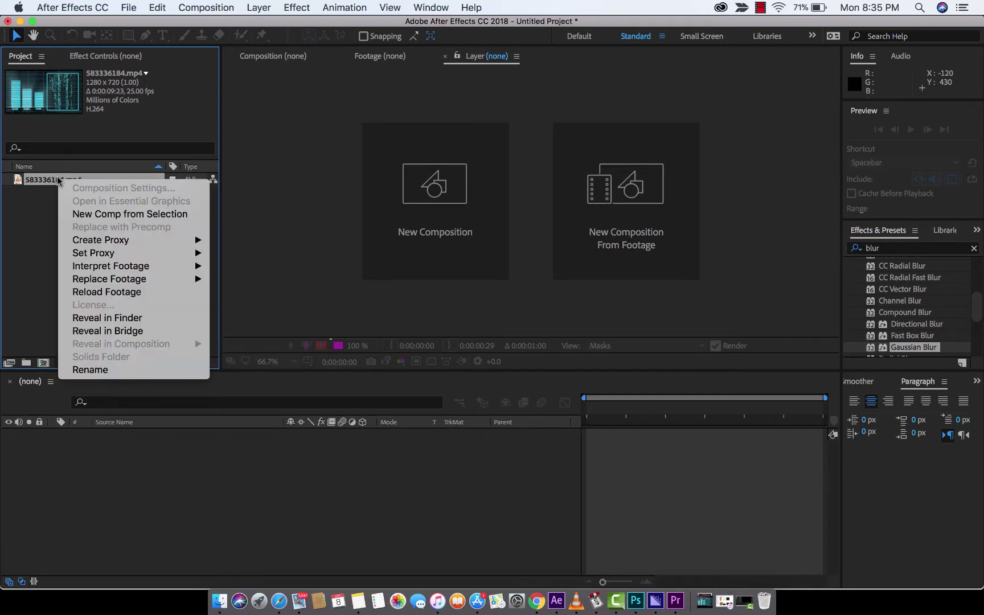
{"action": "left_click", "coordinate": [102, 215]}
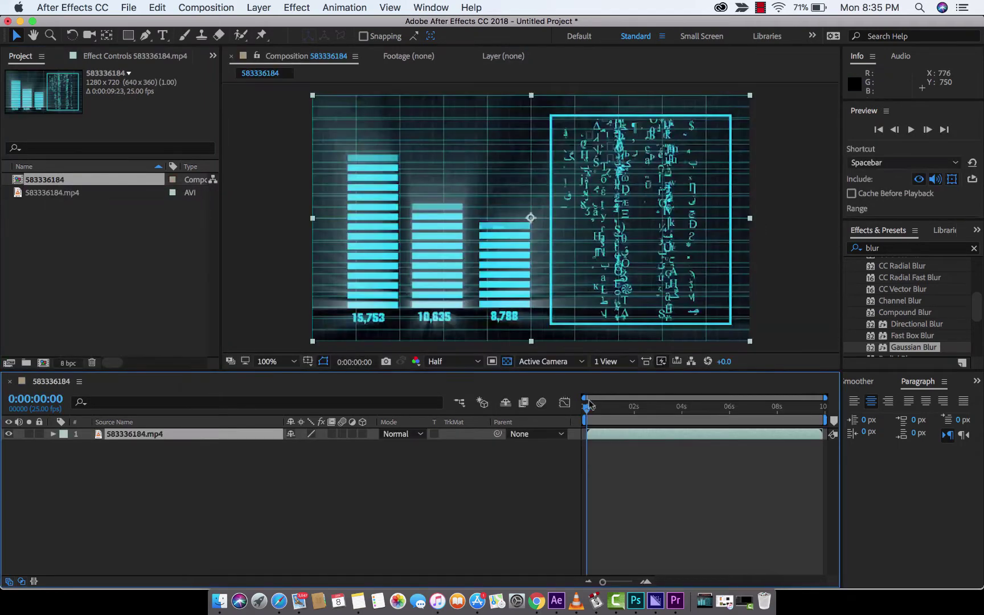
{"action": "key", "text": "space"}
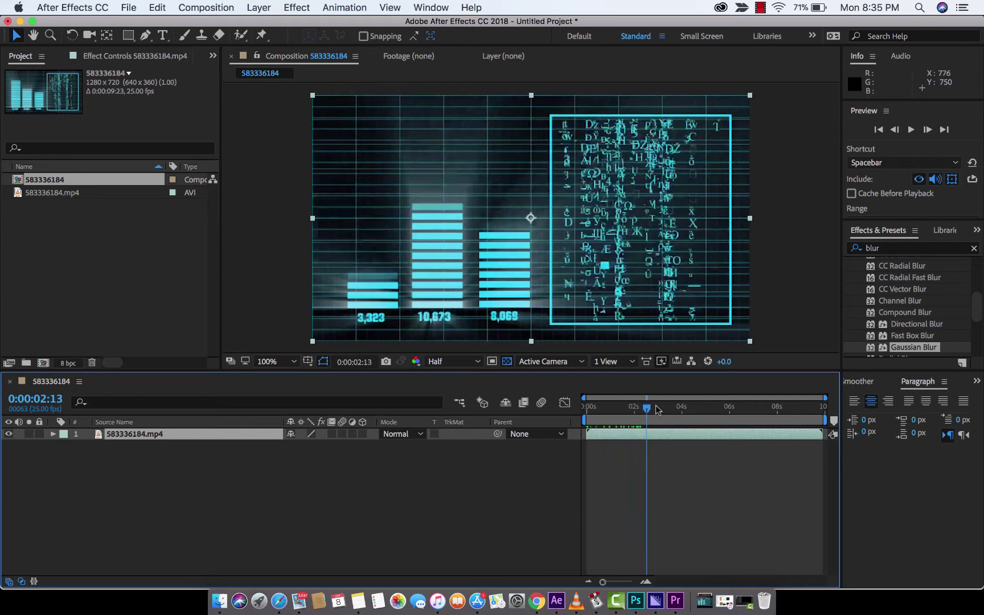
{"action": "key", "text": "space"}
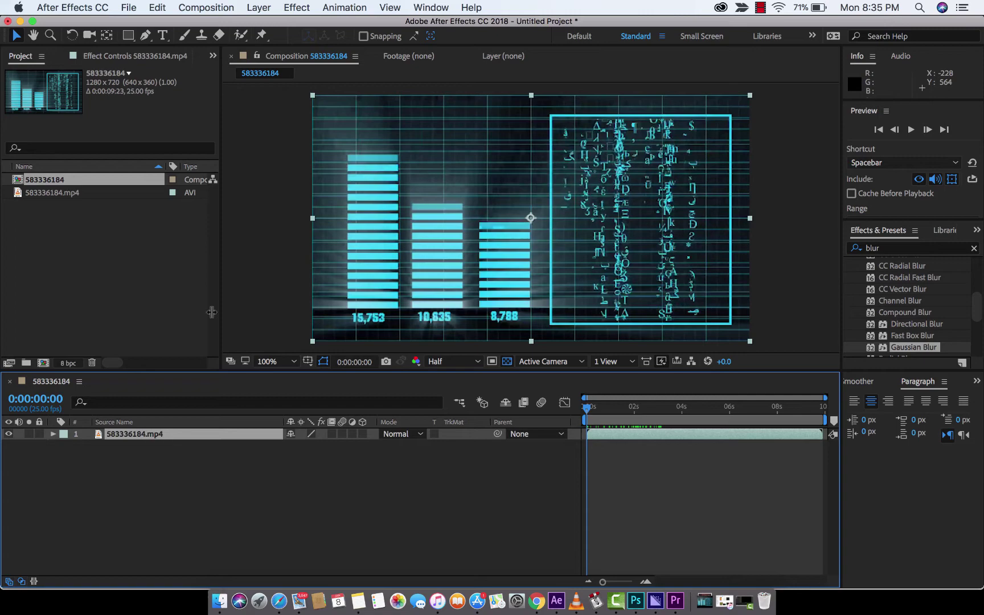
Step: Add a new white 300×300 px solid named White Solid 1 from Layer > New > Solid
{"action": "left_click", "coordinate": [259, 11]}
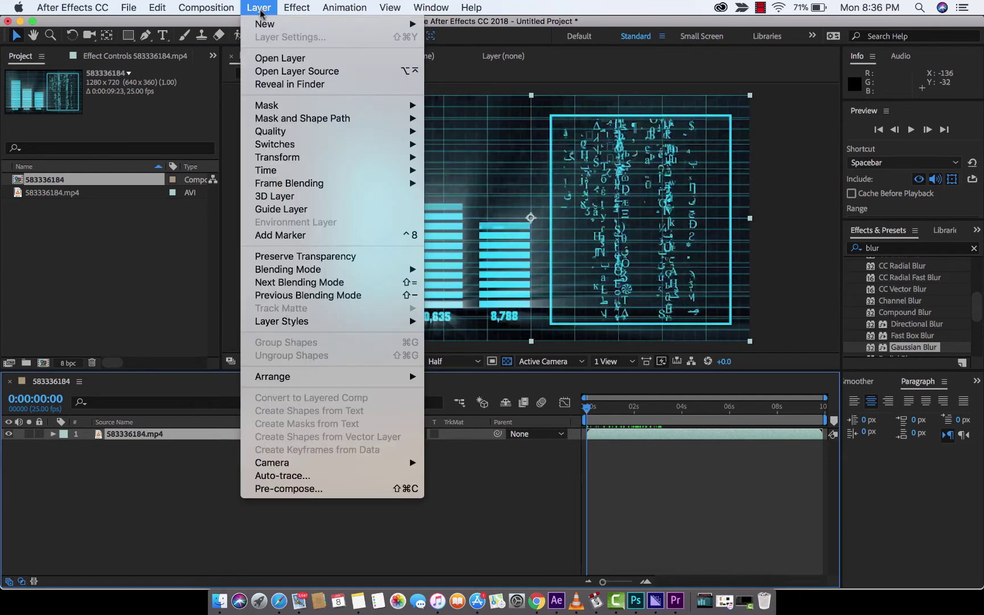
{"action": "mouse_move", "coordinate": [263, 23]}
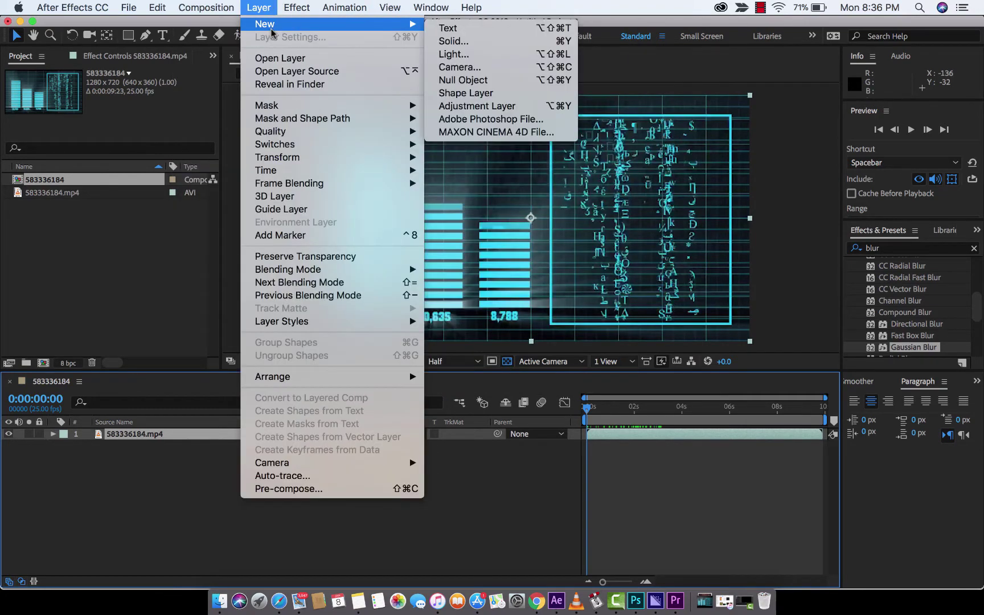
{"action": "left_click", "coordinate": [474, 42]}
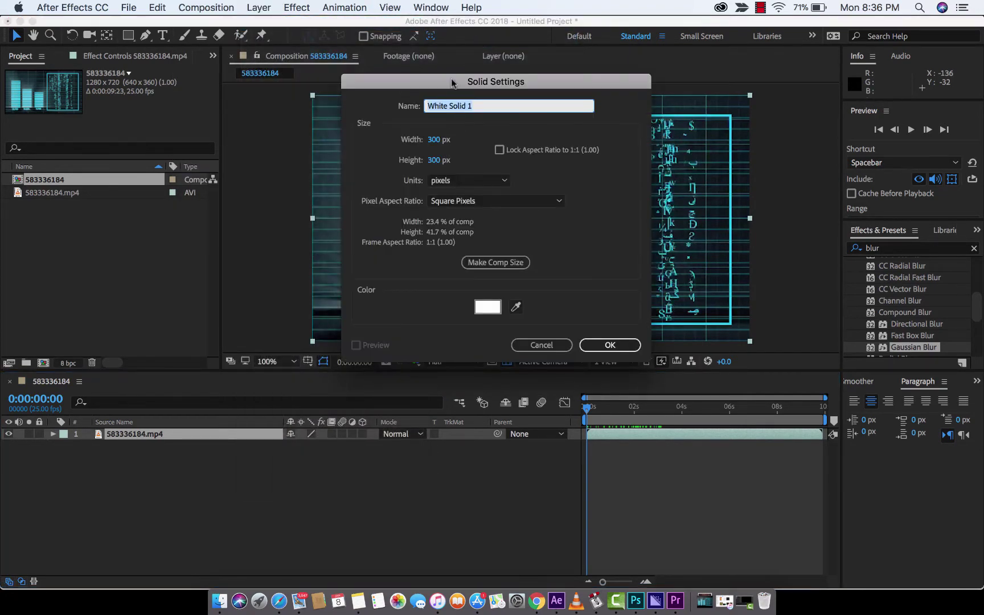
{"action": "left_click_drag", "start_coordinate": [456, 79], "coordinate": [645, 88]}
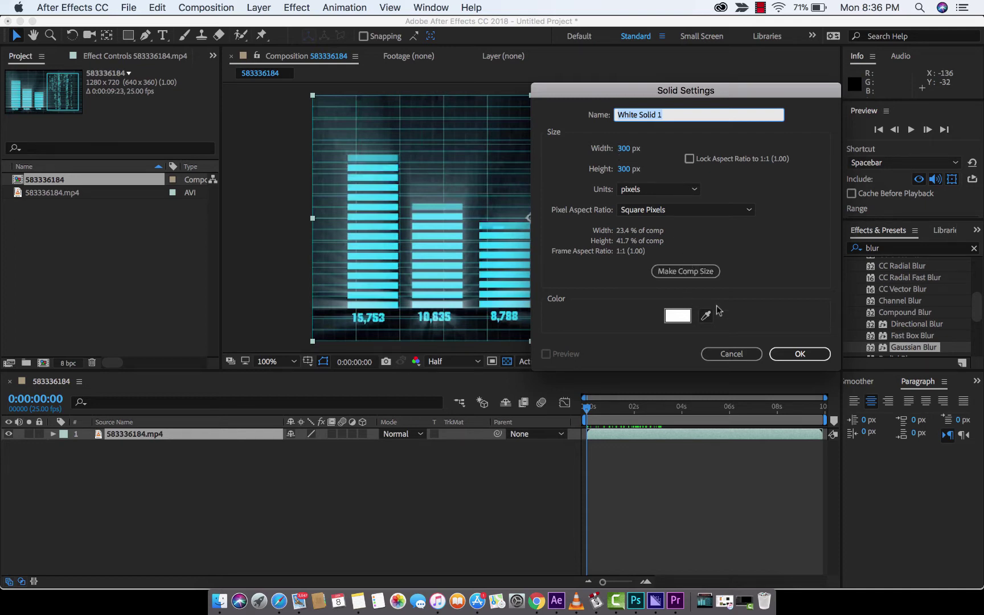
Step: Place White Solid 1 over the 15,753 bar and stretch it into a tall rectangle
{"action": "left_click", "coordinate": [793, 354]}
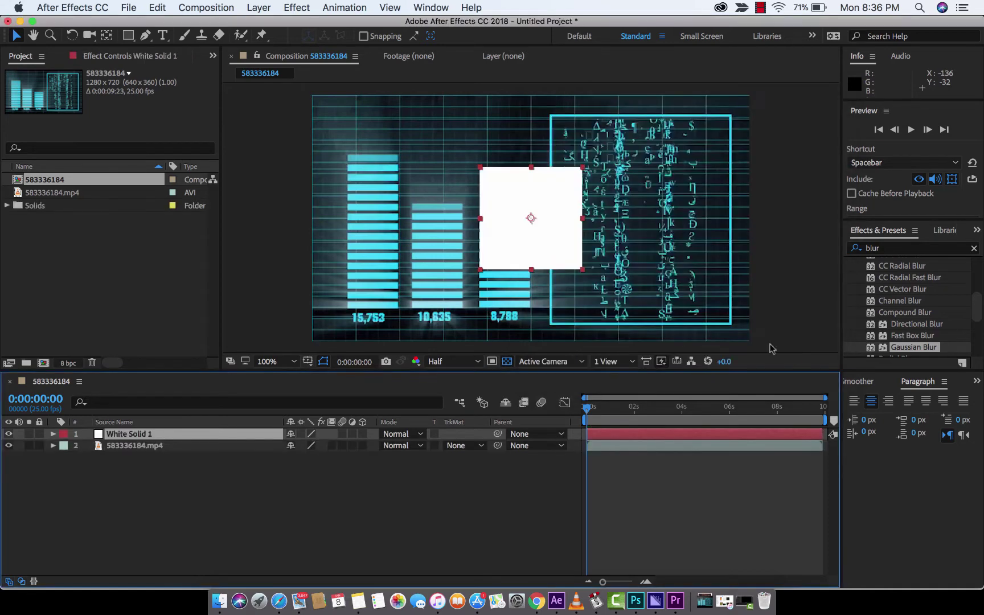
{"action": "left_click_drag", "start_coordinate": [538, 201], "coordinate": [388, 265]}
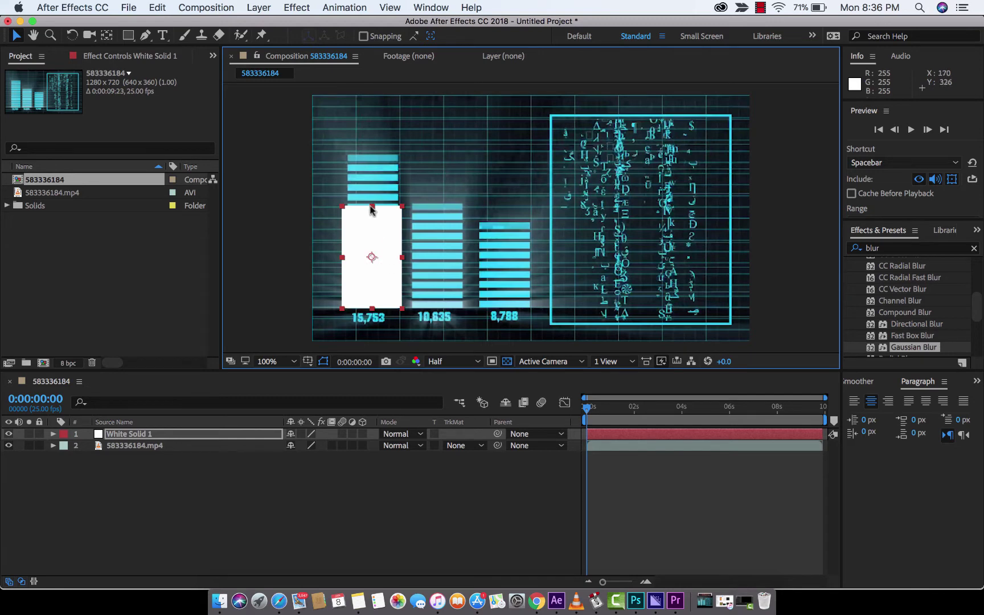
{"action": "left_click_drag", "start_coordinate": [371, 208], "coordinate": [368, 157]}
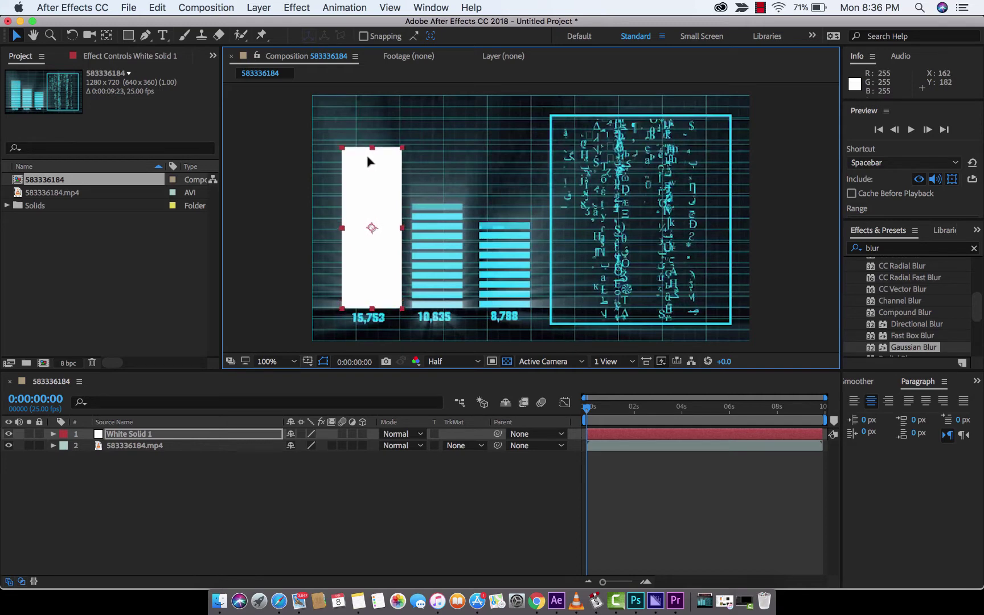
{"action": "left_click", "coordinate": [161, 440]}
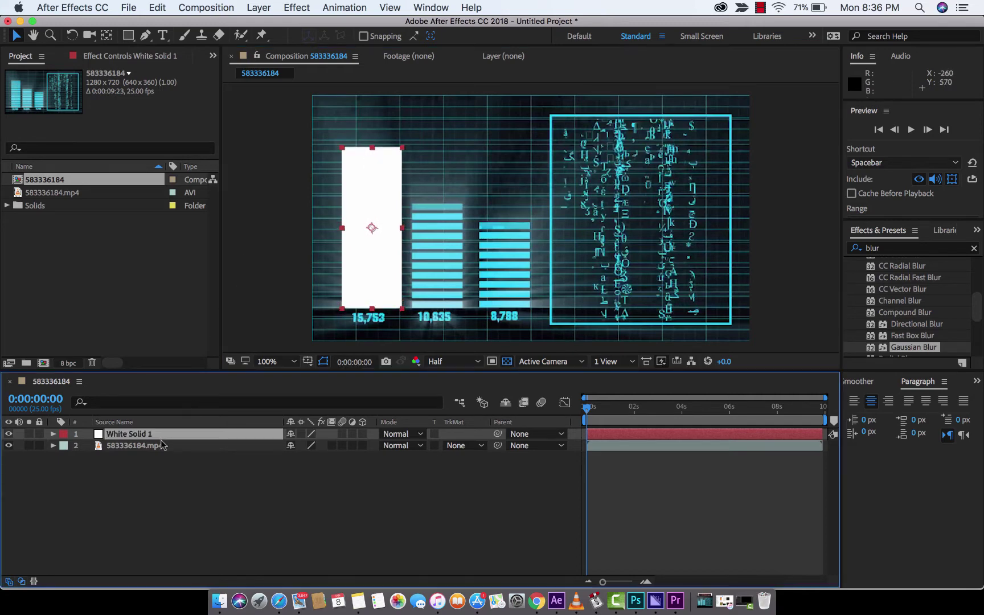
{"action": "left_click", "coordinate": [159, 444]}
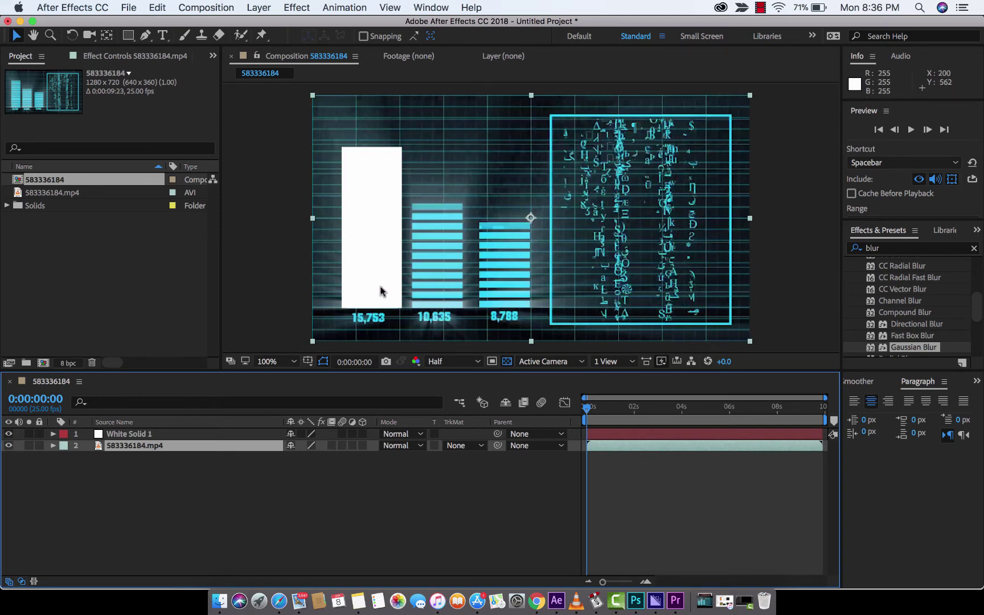
{"action": "left_click", "coordinate": [133, 437]}
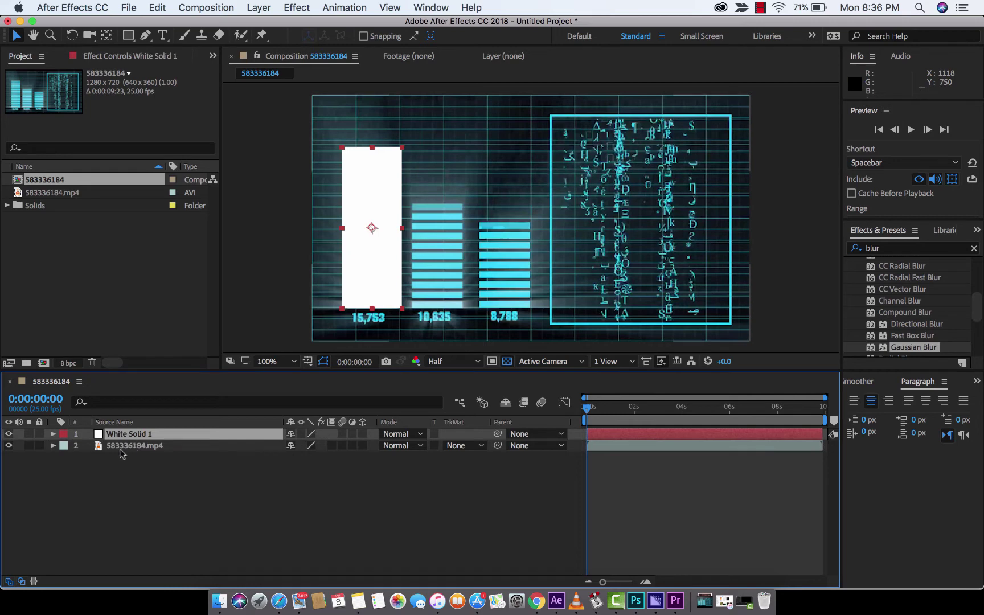
{"action": "left_click", "coordinate": [120, 450]}
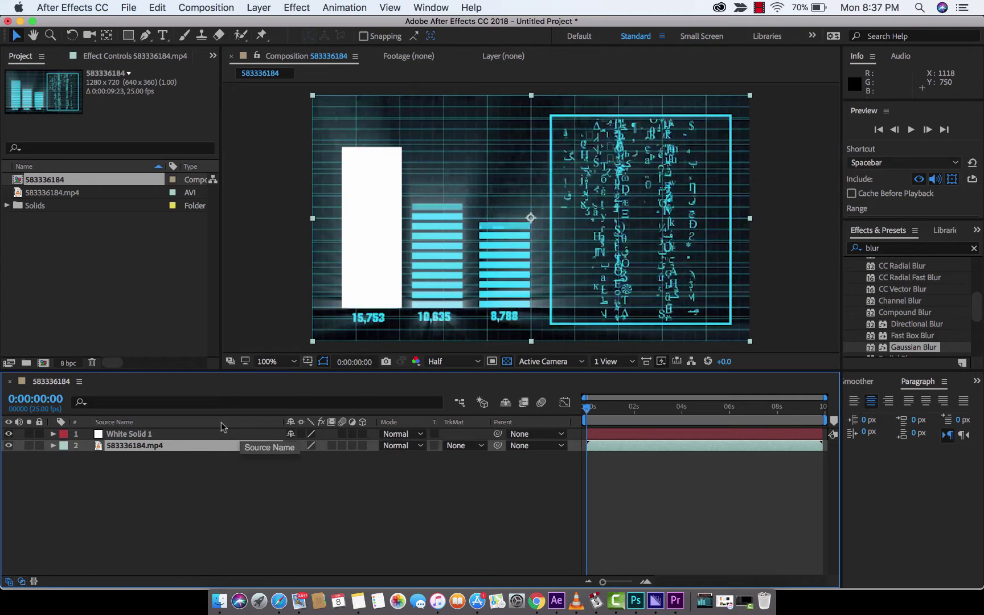
{"action": "right_click", "coordinate": [187, 423]}
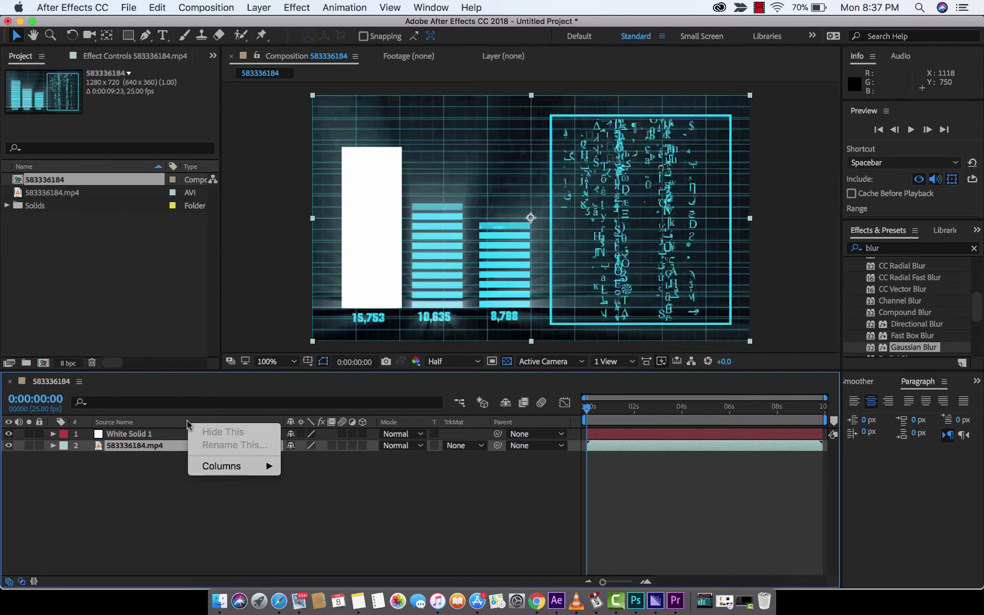
{"action": "mouse_move", "coordinate": [205, 466]}
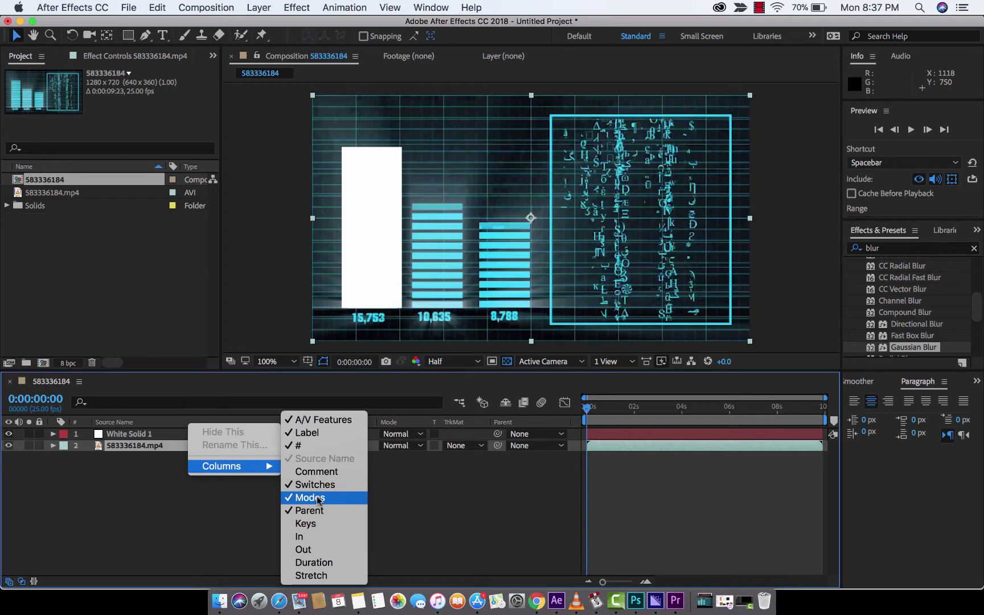
{"action": "left_click", "coordinate": [251, 389]}
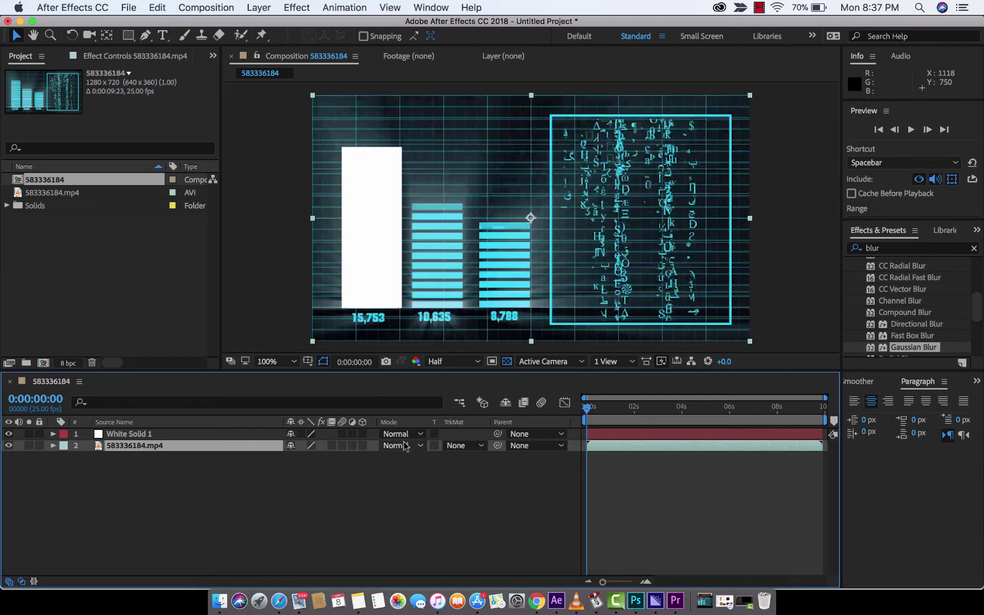
Step: Set the footage's track matte to Alpha Matte "White Solid 1" and preview it full-screen
{"action": "left_click", "coordinate": [460, 446]}
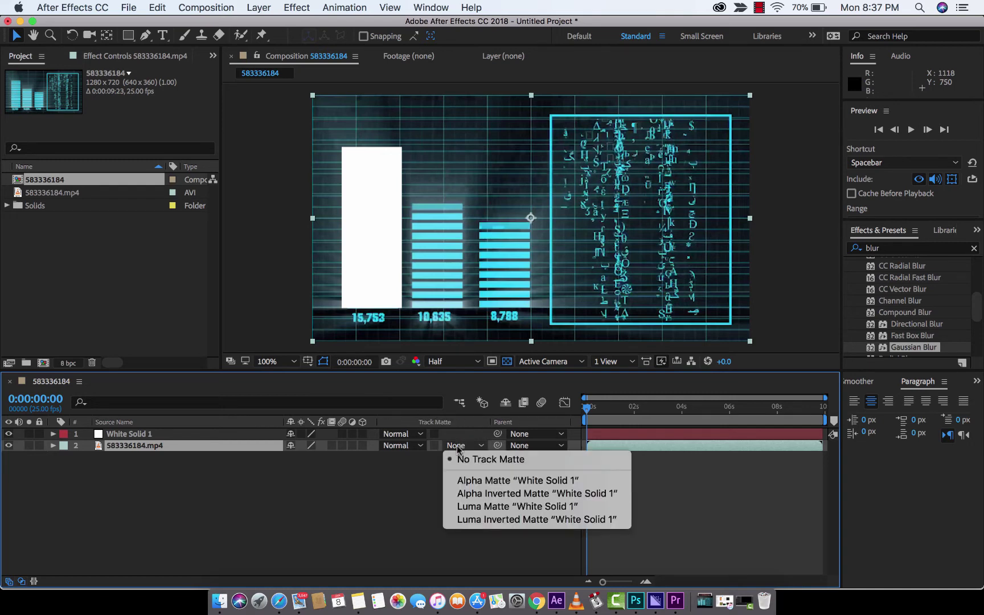
{"action": "left_click", "coordinate": [477, 480]}
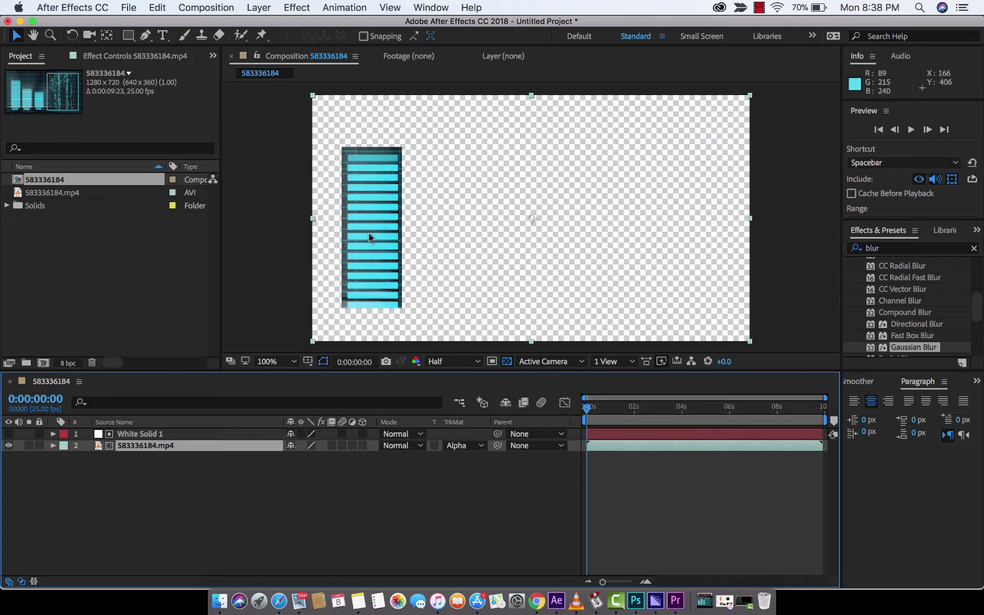
{"action": "key", "text": "grave"}
{"action": "key", "text": "space"}
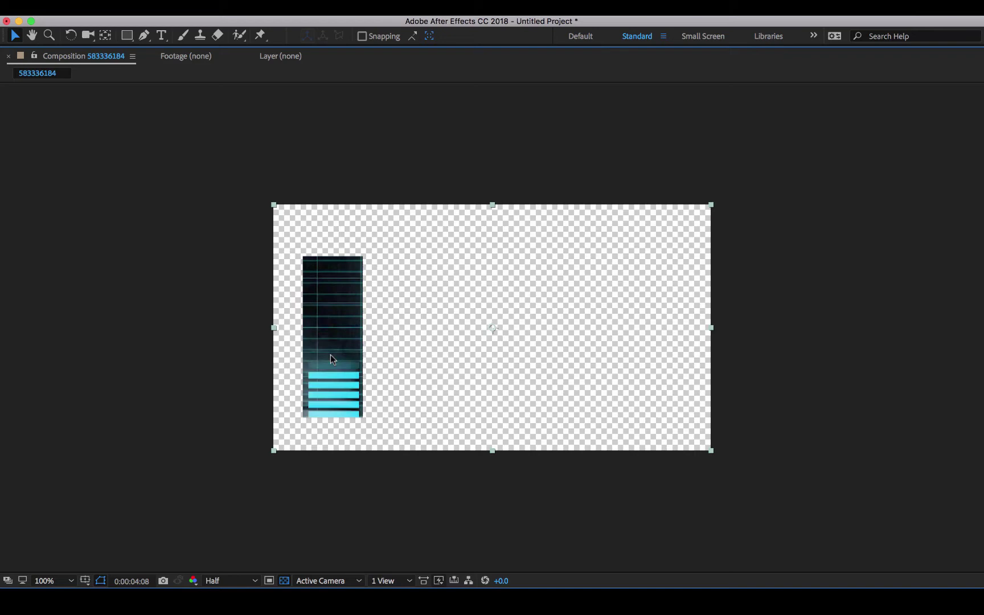
{"action": "key", "text": "space"}
{"action": "key", "text": "grave"}
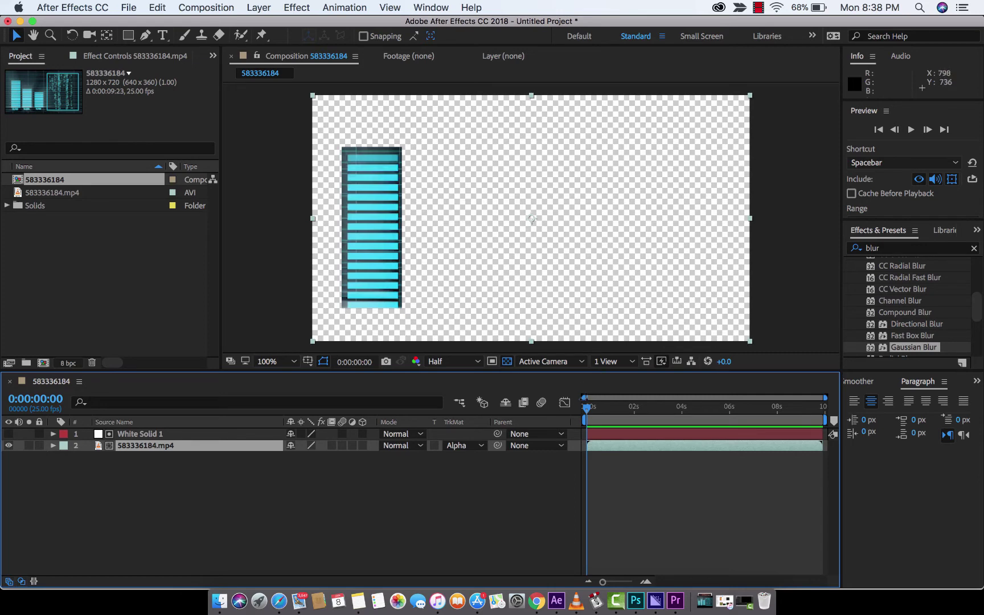
Step: At about one second, switch the footage's track matte to Alpha Inverted Matte "White Solid 1"
{"action": "mouse_move", "coordinate": [587, 407]}
{"action": "left_mouse_down"}
{"action": "mouse_move", "coordinate": [603, 412]}
{"action": "mouse_move", "coordinate": [587, 408]}
{"action": "left_mouse_up"}
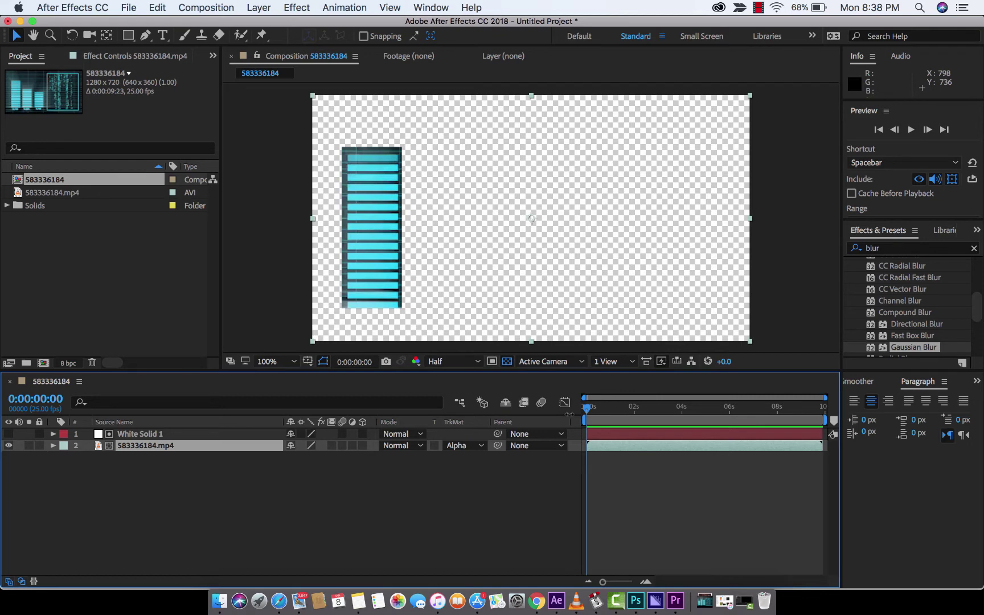
{"action": "left_click", "coordinate": [456, 446]}
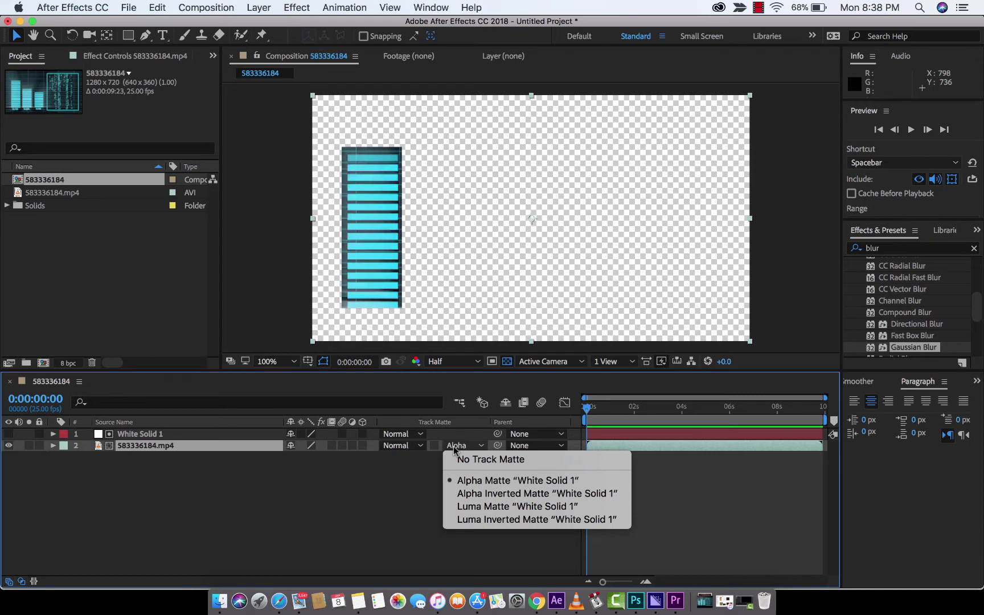
{"action": "left_click", "coordinate": [471, 496]}
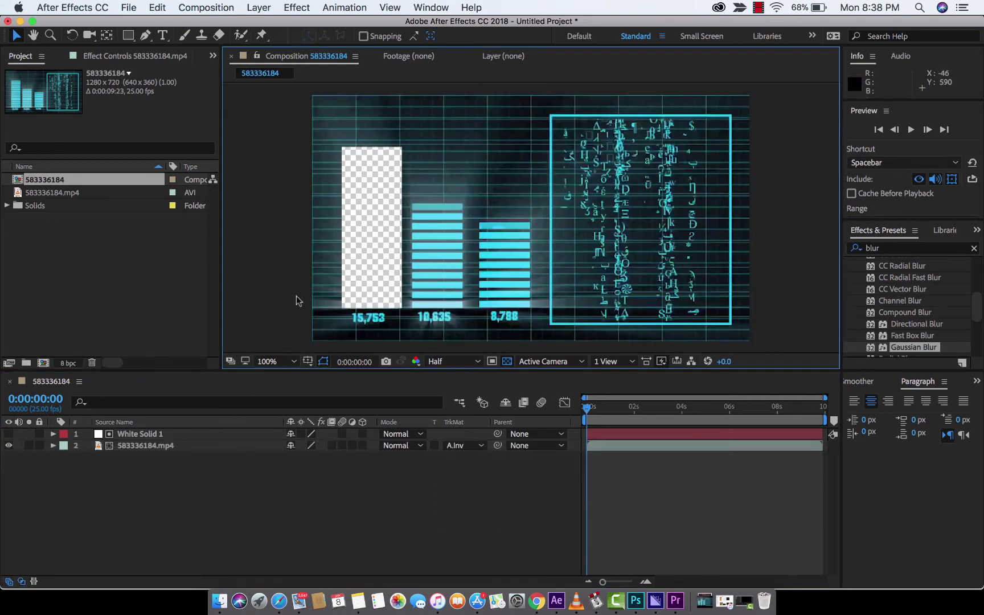
{"action": "key", "text": "grave"}
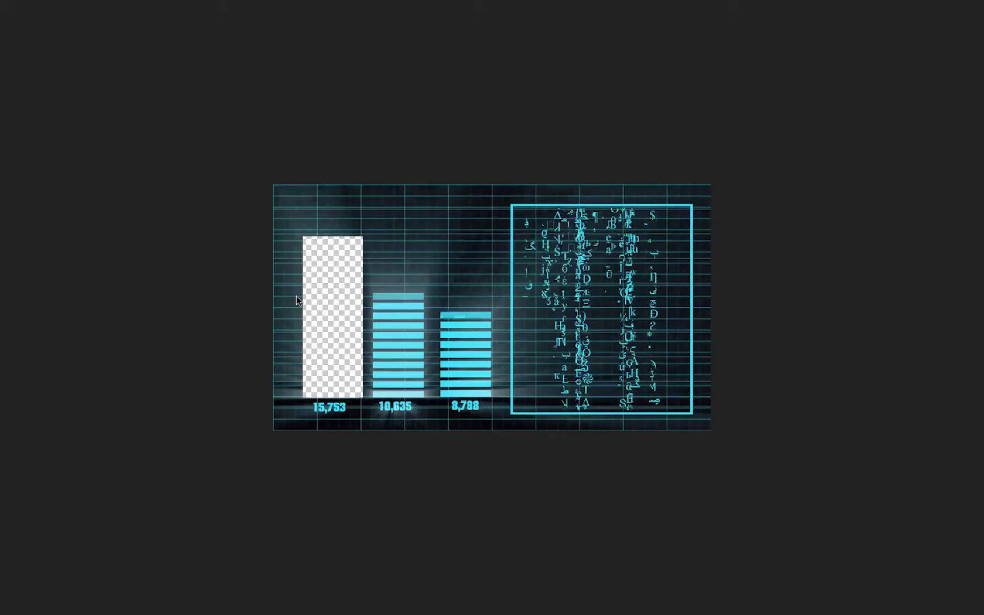
{"action": "key", "text": "space"}
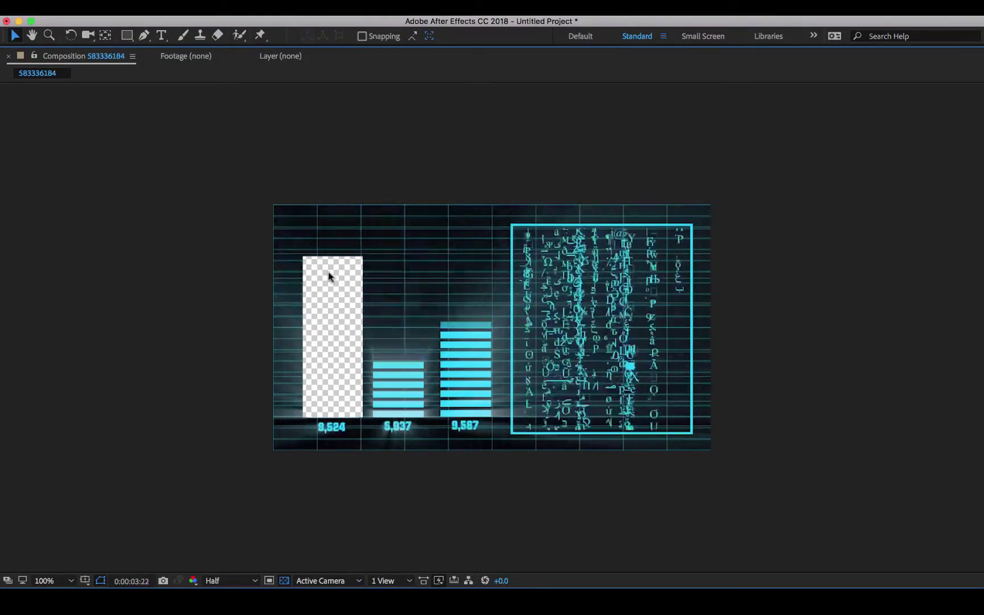
{"action": "key", "text": "space"}
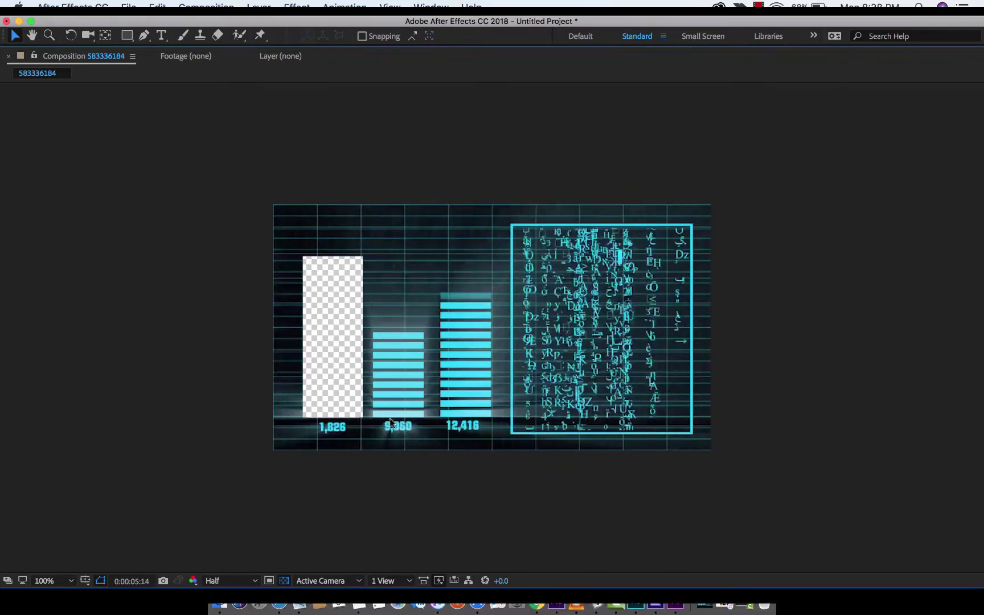
{"action": "key", "text": "grave"}
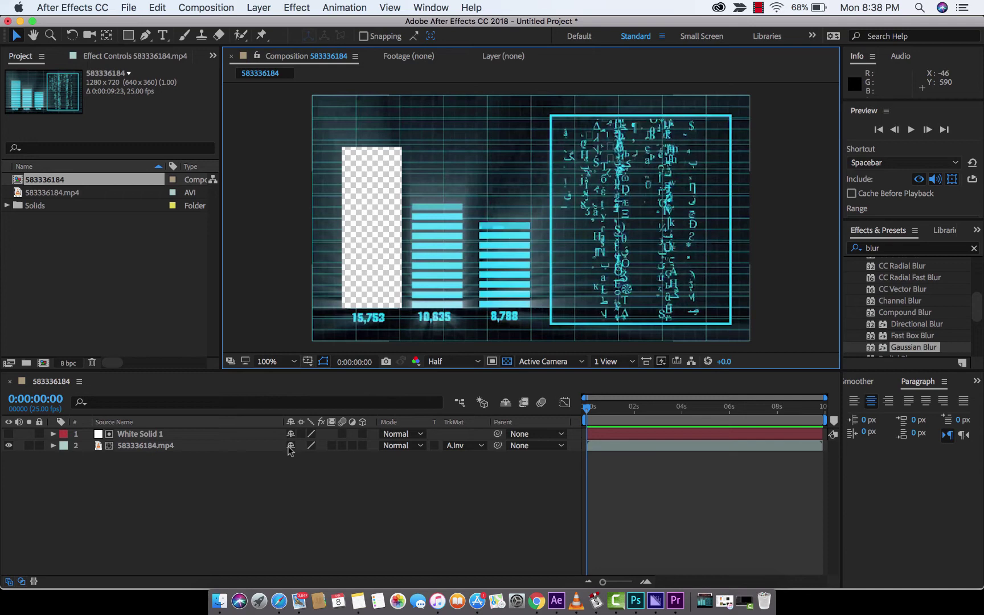
{"action": "left_click", "coordinate": [163, 436]}
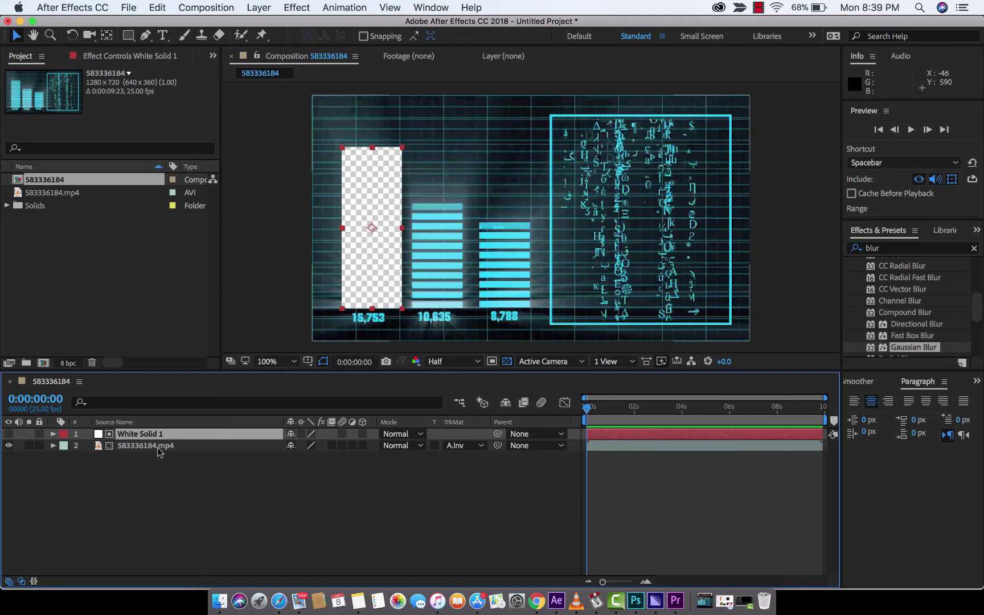
{"action": "left_click", "coordinate": [159, 449]}
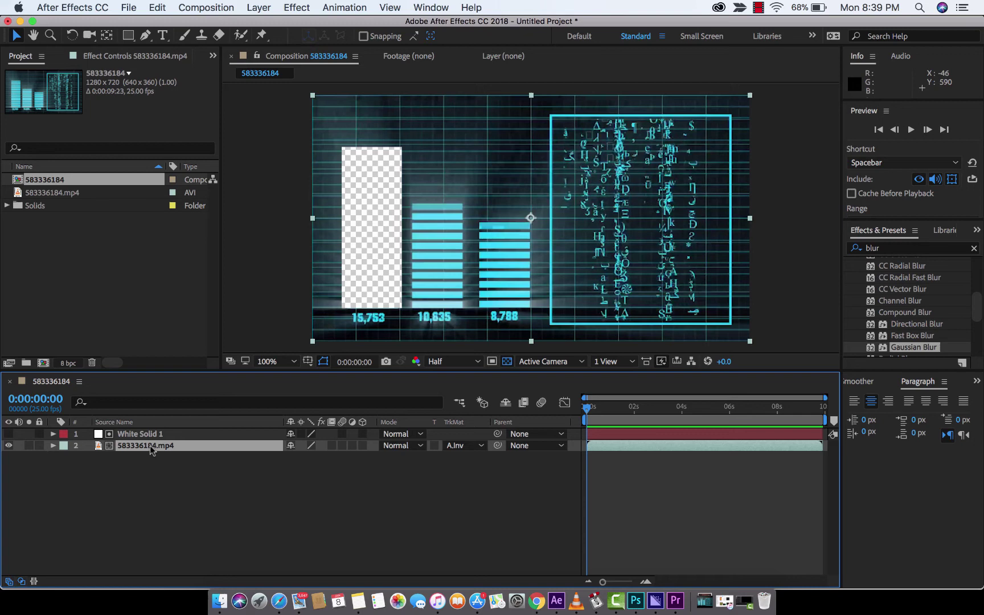
Step: Expand White Solid 1's Transform properties and keep the solid at 174,388 over the first bar
{"action": "left_click", "coordinate": [153, 434]}
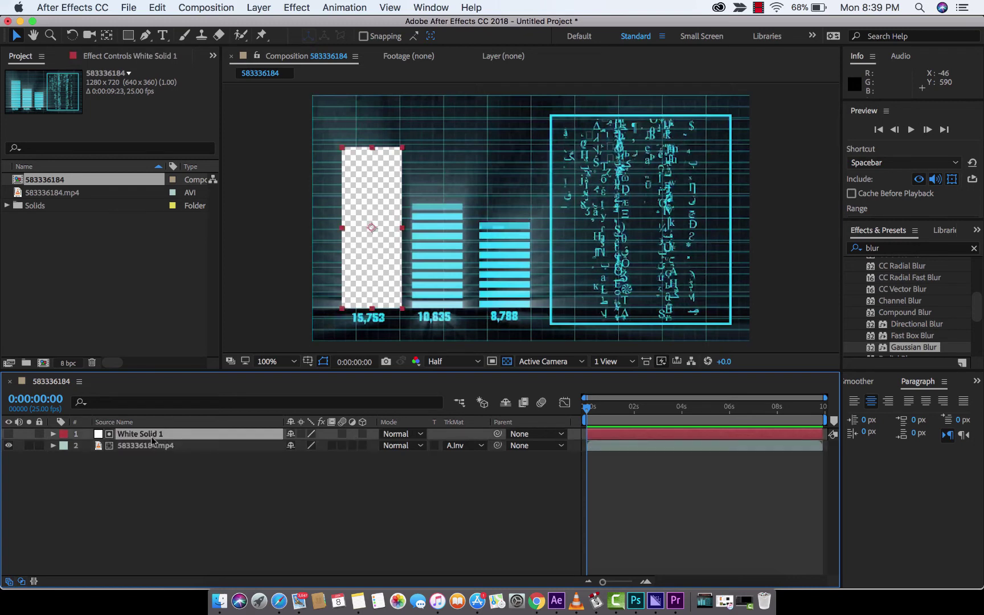
{"action": "left_click", "coordinate": [53, 434]}
{"action": "left_click", "coordinate": [65, 446]}
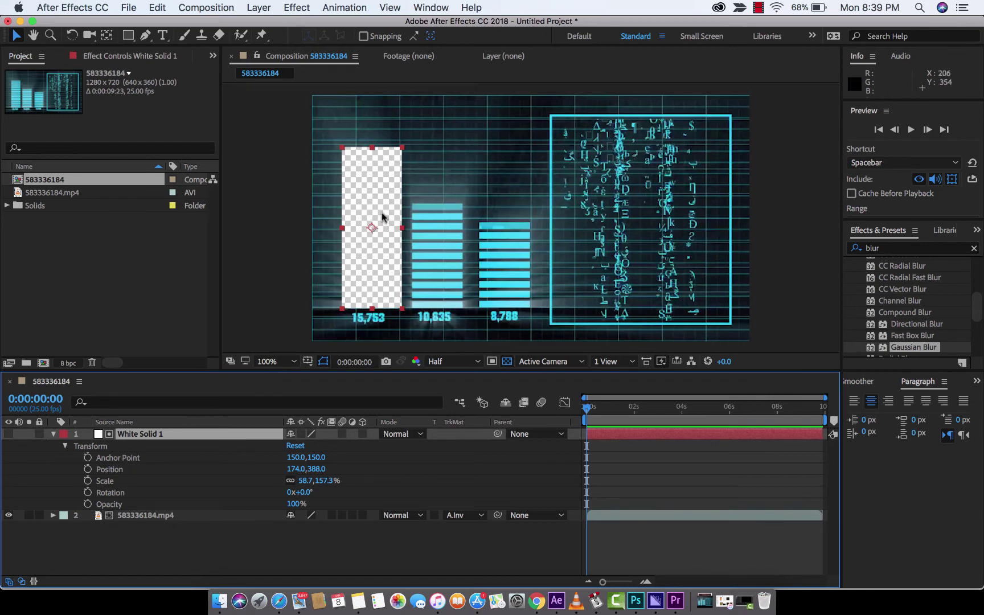
{"action": "left_click", "coordinate": [382, 213]}
{"action": "mouse_move", "coordinate": [381, 212]}
{"action": "left_mouse_down"}
{"action": "mouse_move", "coordinate": [504, 219]}
{"action": "mouse_move", "coordinate": [368, 199]}
{"action": "mouse_move", "coordinate": [384, 211]}
{"action": "left_mouse_up"}
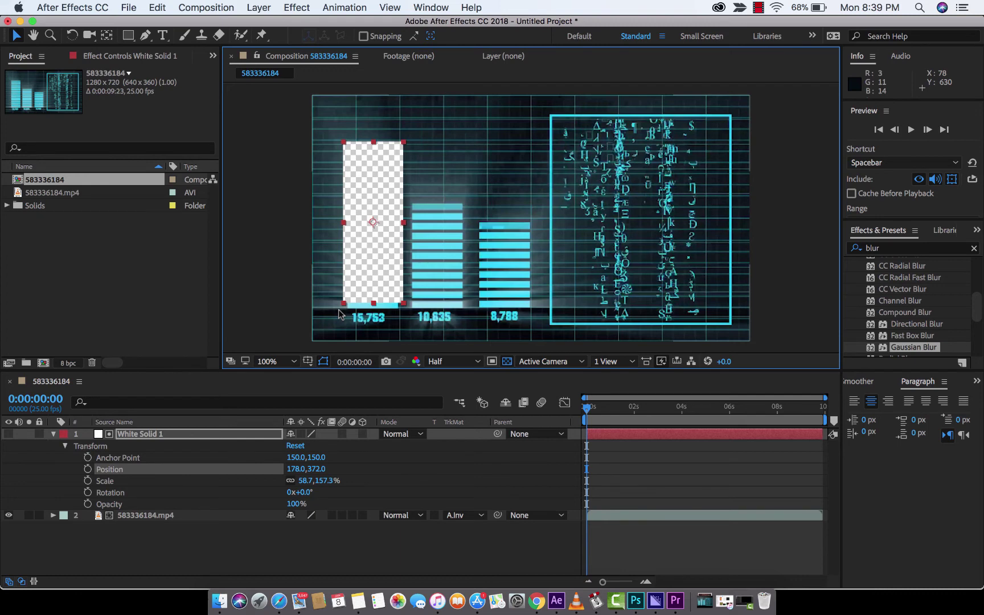
{"action": "left_click_drag", "start_coordinate": [333, 319], "coordinate": [328, 324]}
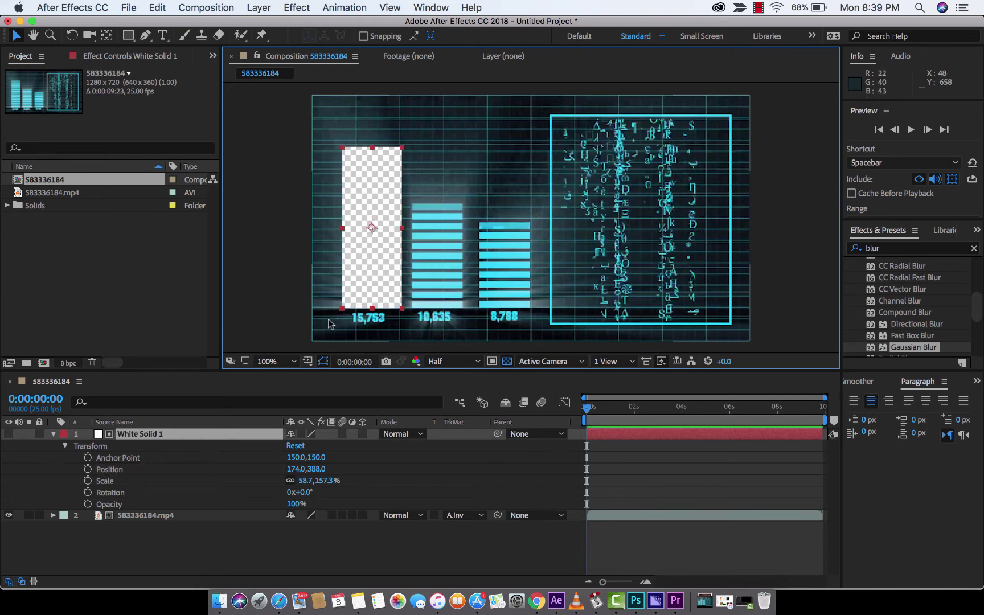
{"action": "left_click", "coordinate": [159, 434]}
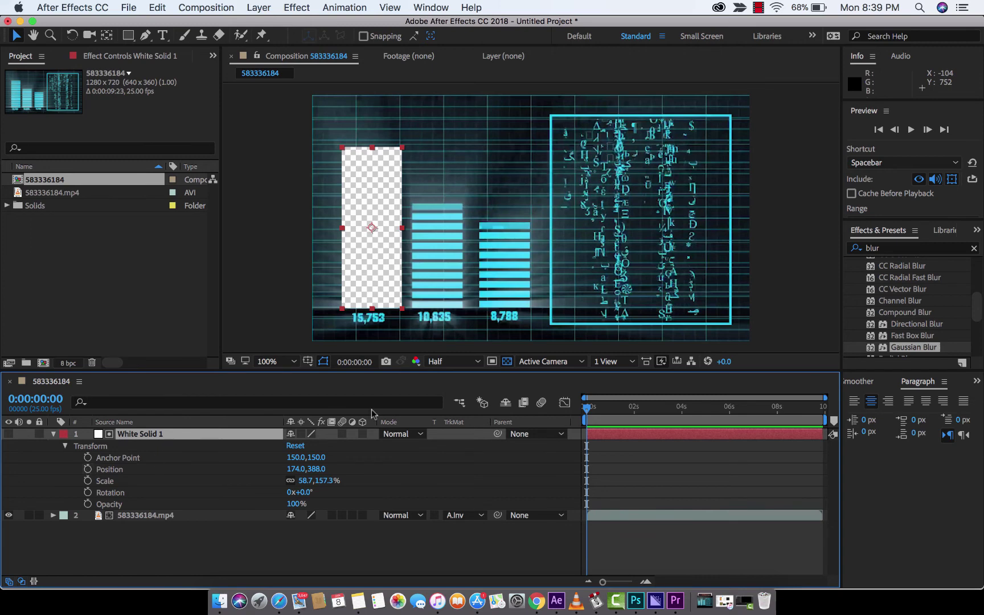
Step: Keyframe White Solid 1's Position from 174,388 at 0s to the third bar at 2s
{"action": "left_click", "coordinate": [88, 470]}
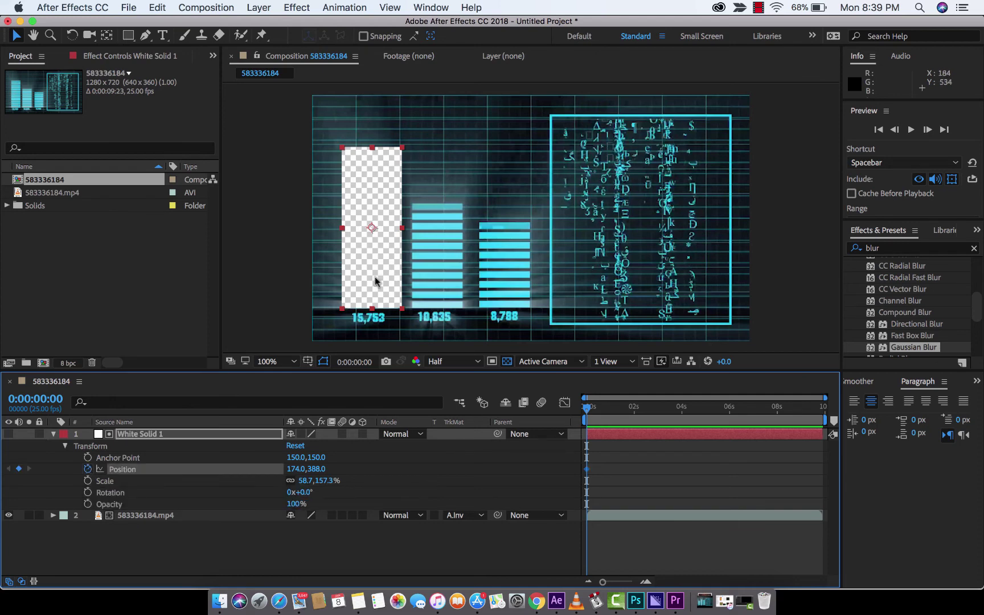
{"action": "left_click_drag", "start_coordinate": [606, 405], "coordinate": [634, 406]}
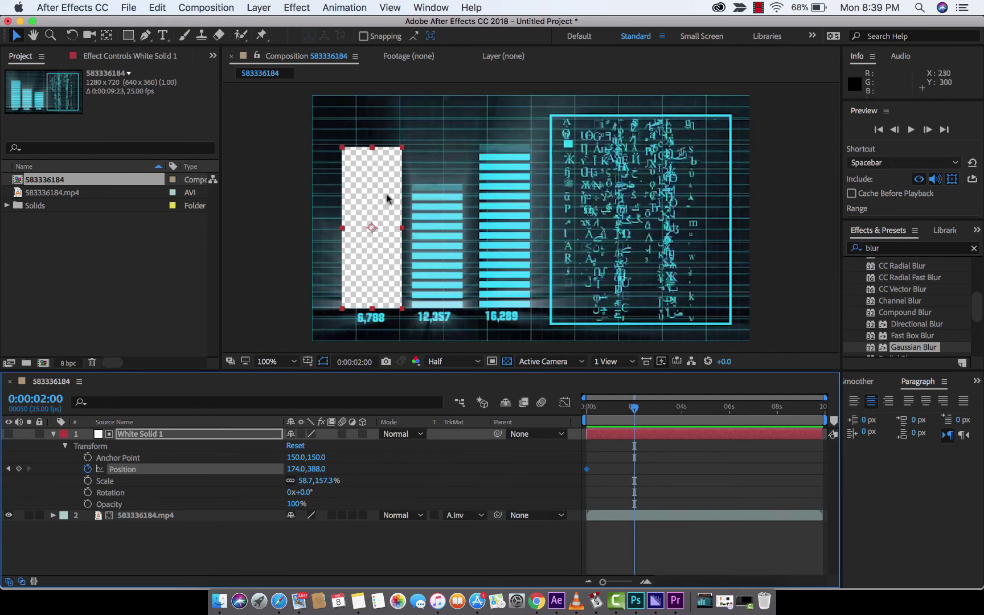
{"action": "left_click_drag", "start_coordinate": [380, 198], "coordinate": [513, 193]}
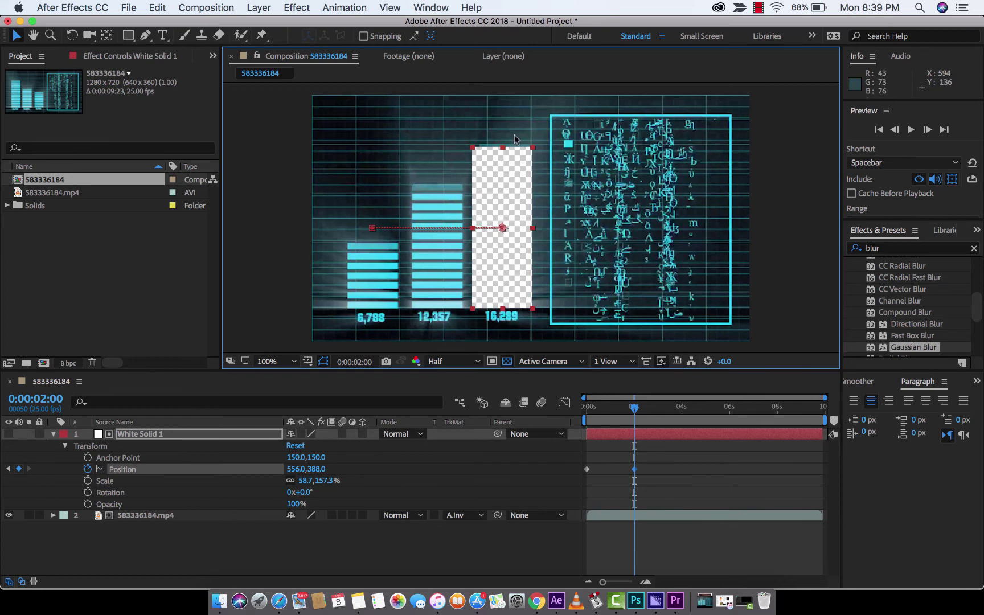
Step: Stretch the solid slightly taller to 161.3% height at 2s, then return the time to 0s
{"action": "key", "text": "F2"}
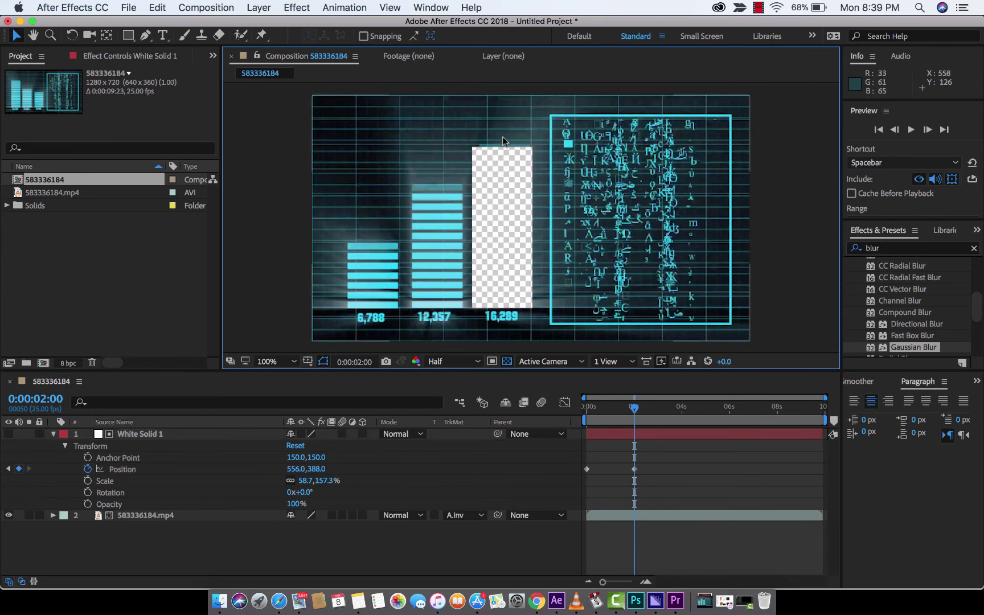
{"action": "left_click", "coordinate": [505, 181]}
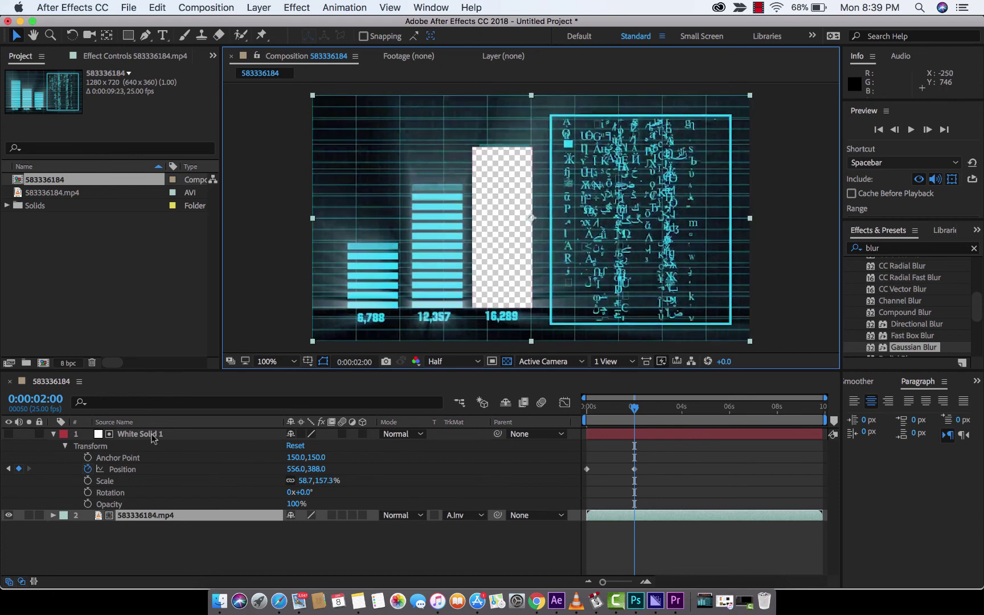
{"action": "left_click", "coordinate": [137, 435]}
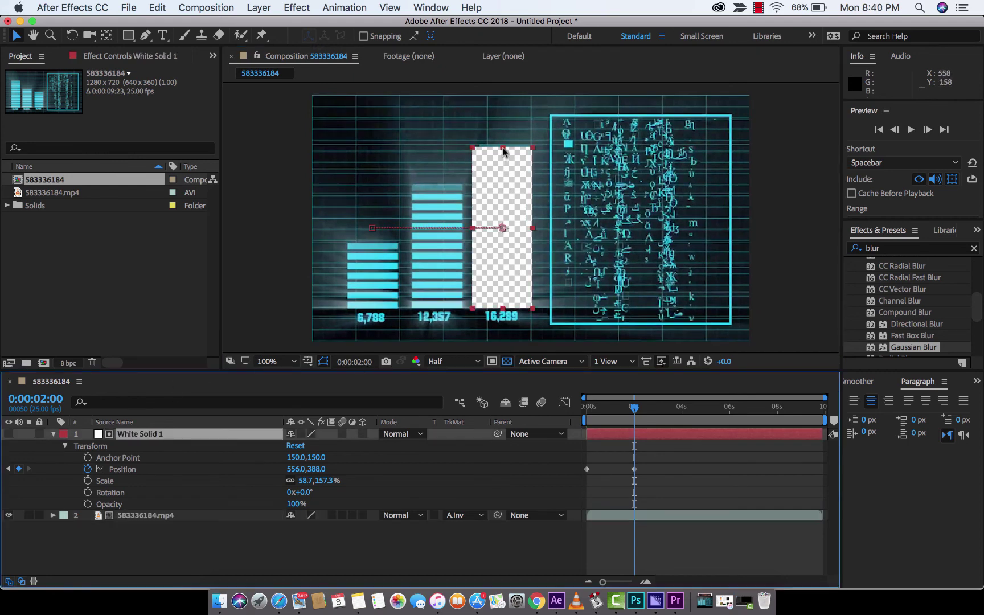
{"action": "left_click_drag", "start_coordinate": [503, 148], "coordinate": [506, 174]}
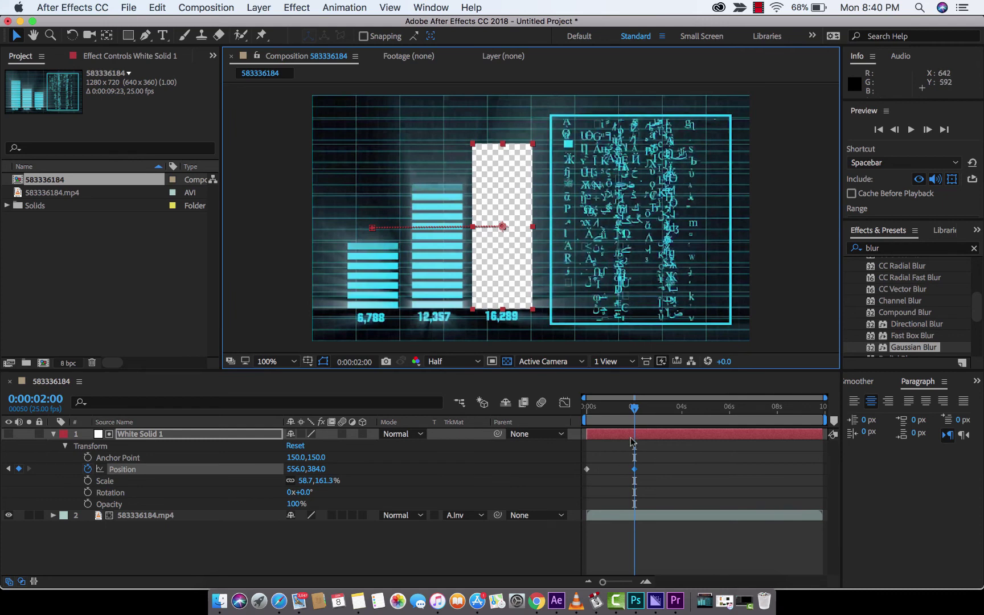
{"action": "left_click_drag", "start_coordinate": [633, 408], "coordinate": [208, 253]}
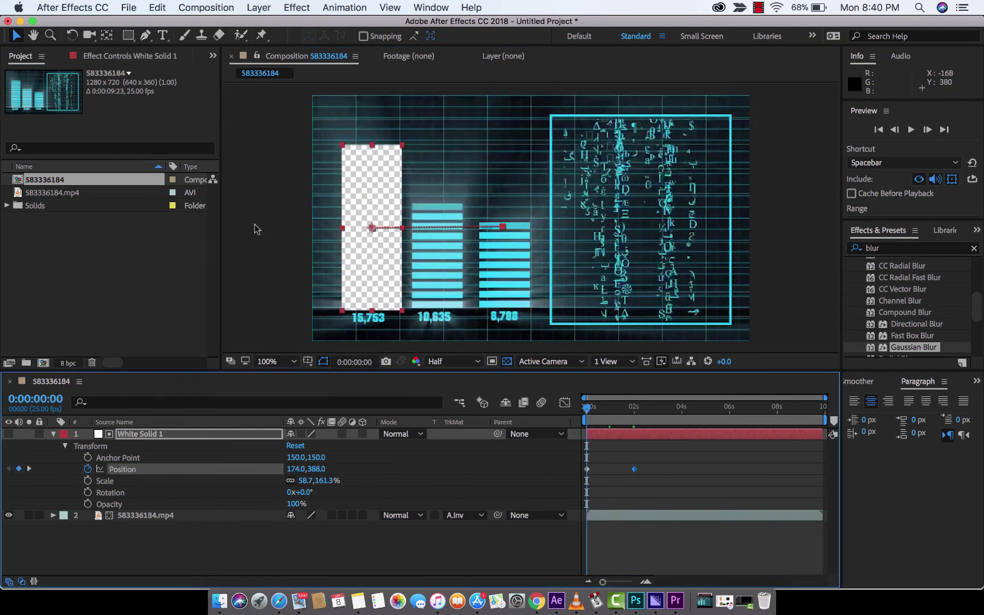
{"action": "key", "text": "grave"}
{"action": "key", "text": "space"}
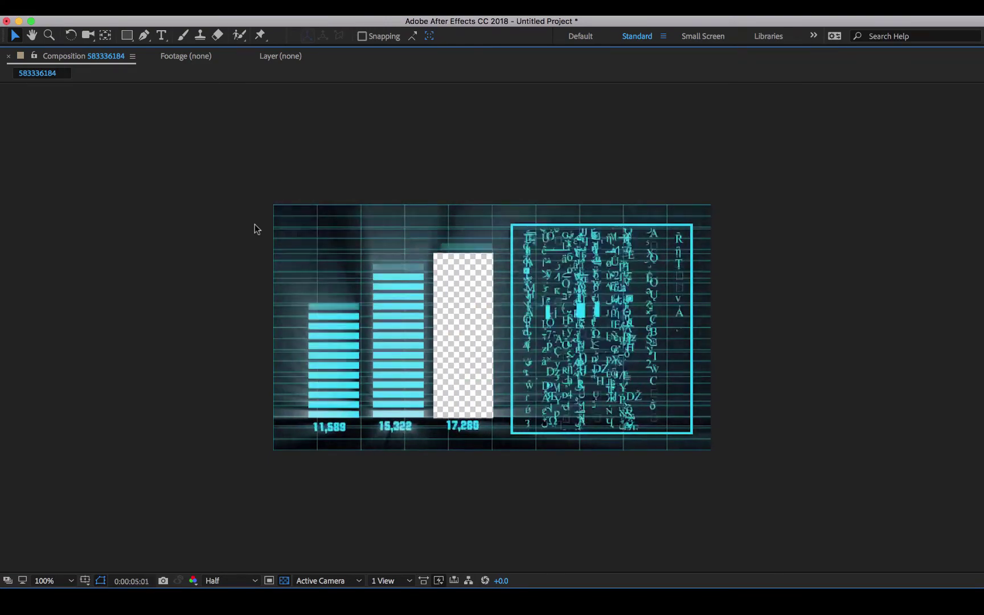
{"action": "key", "text": "space"}
{"action": "key", "text": "grave"}
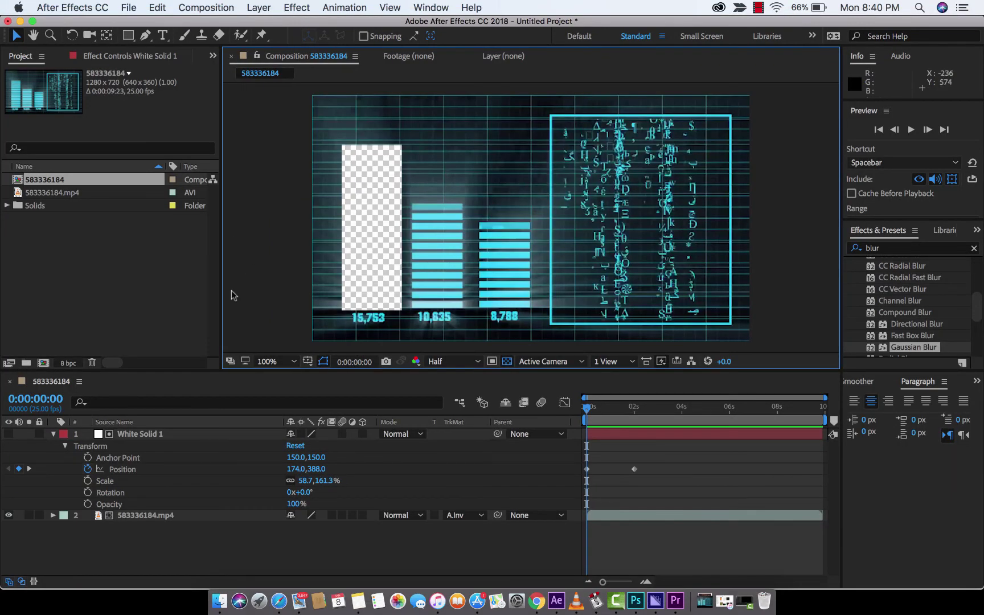
{"action": "left_click", "coordinate": [148, 434]}
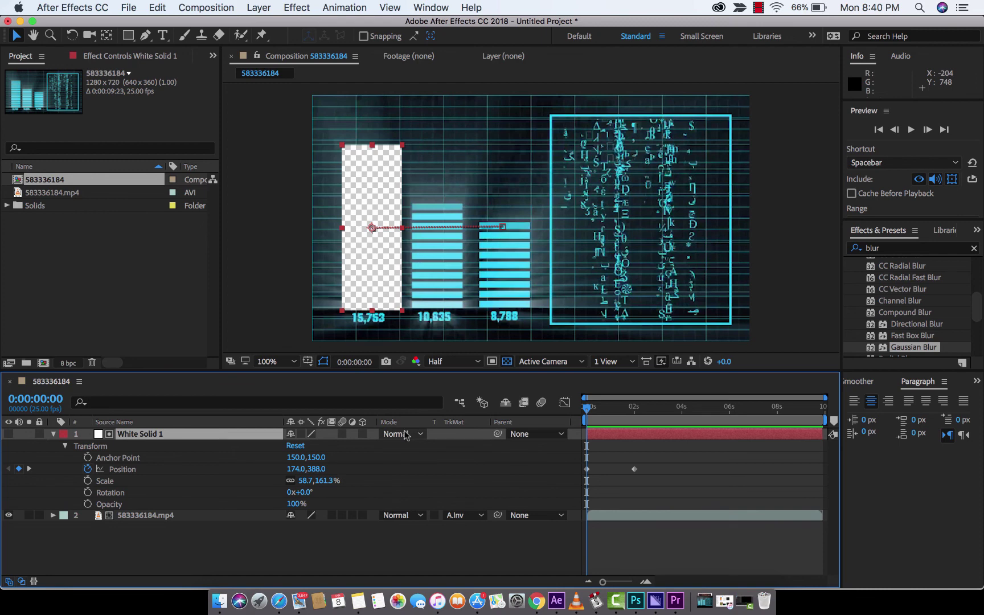
{"action": "left_click", "coordinate": [459, 514]}
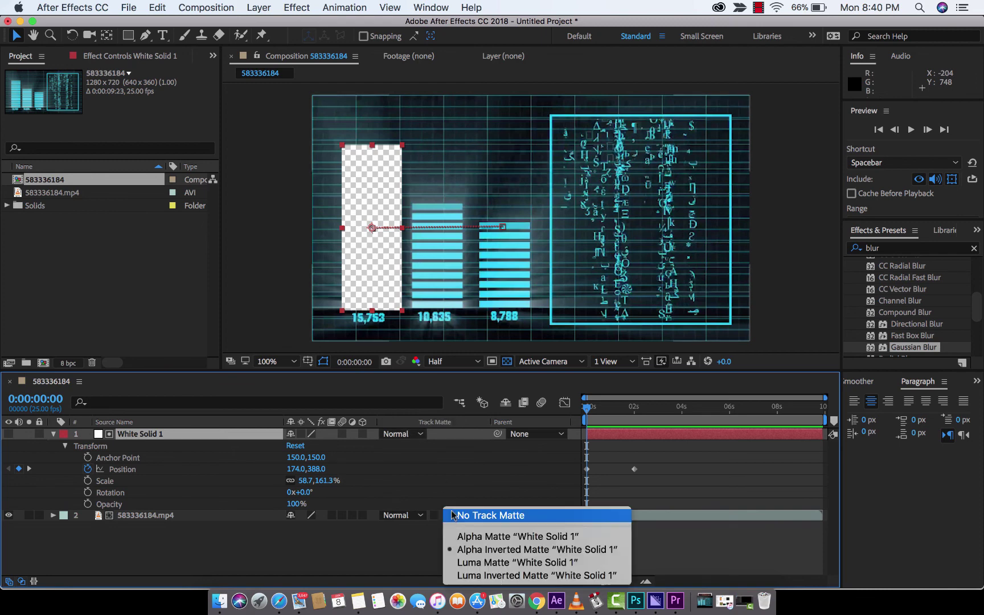
{"action": "left_click", "coordinate": [466, 536]}
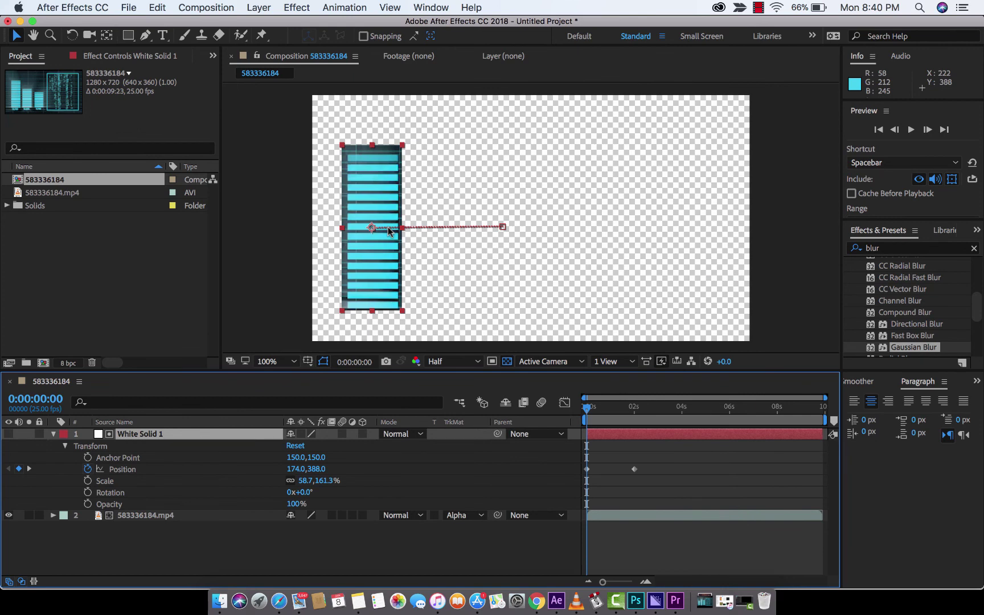
{"action": "left_click", "coordinate": [451, 514]}
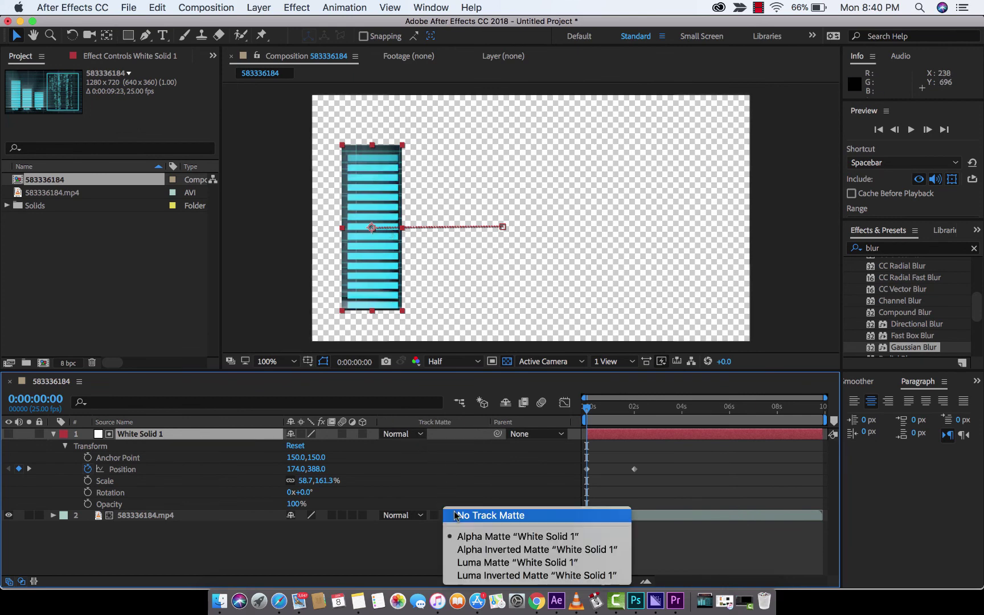
{"action": "left_click", "coordinate": [461, 548]}
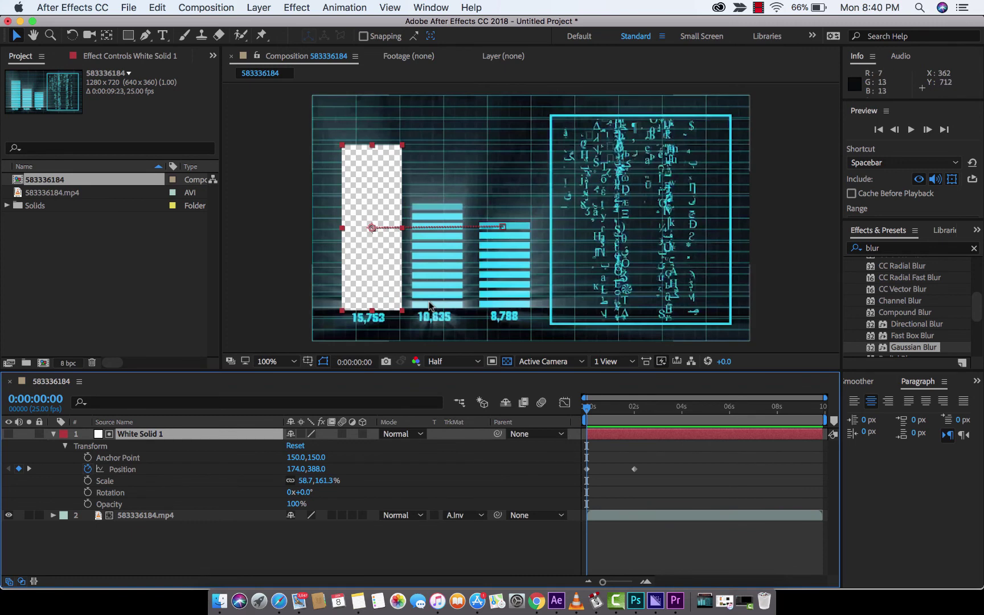
{"action": "left_click", "coordinate": [758, 5]}
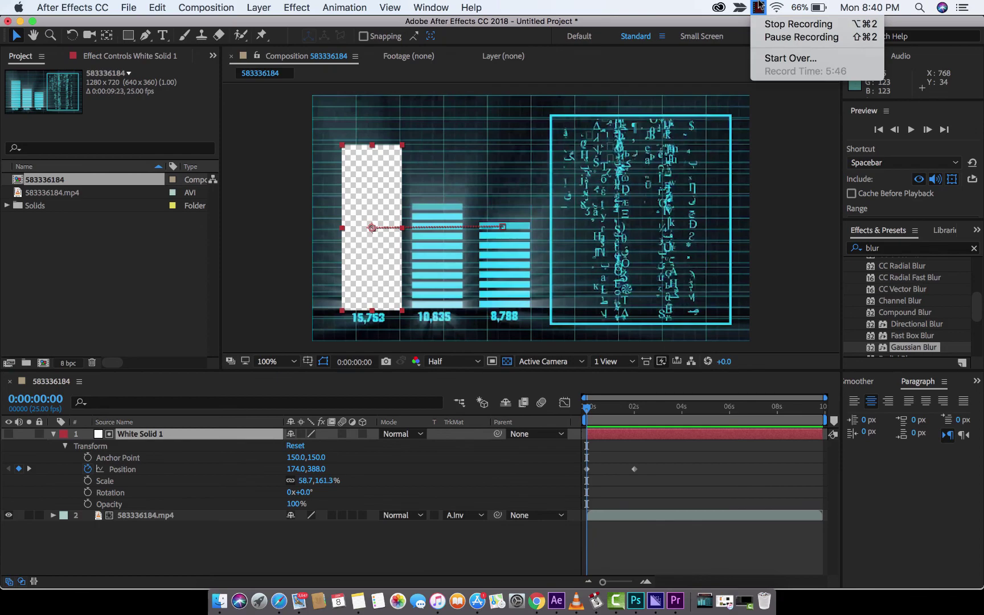